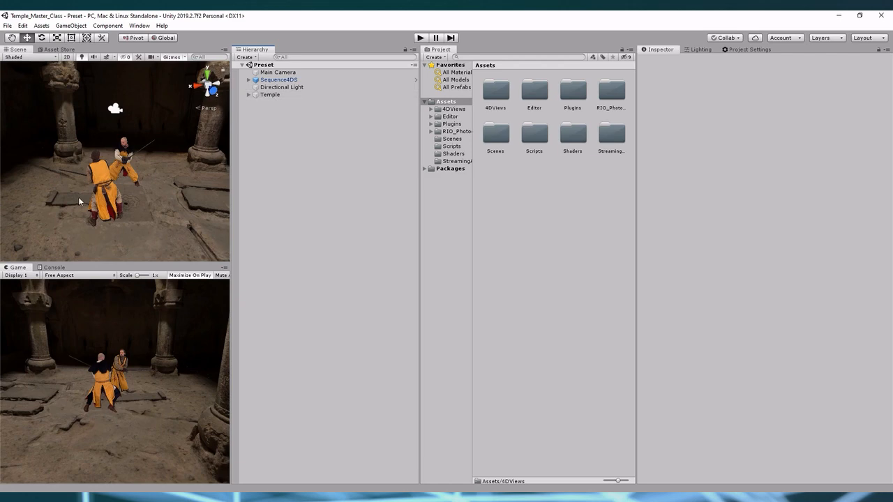
pyautogui.scroll(-5, 107, 173)
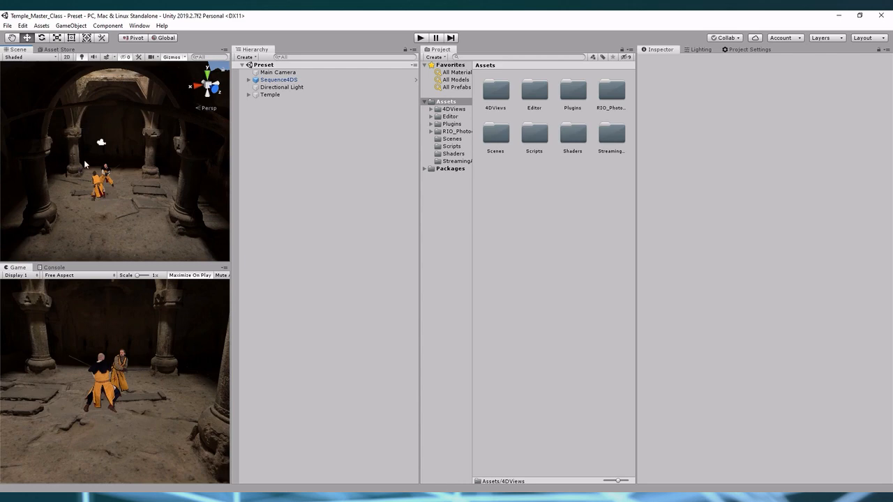
pyautogui.scroll(3, 119, 178)
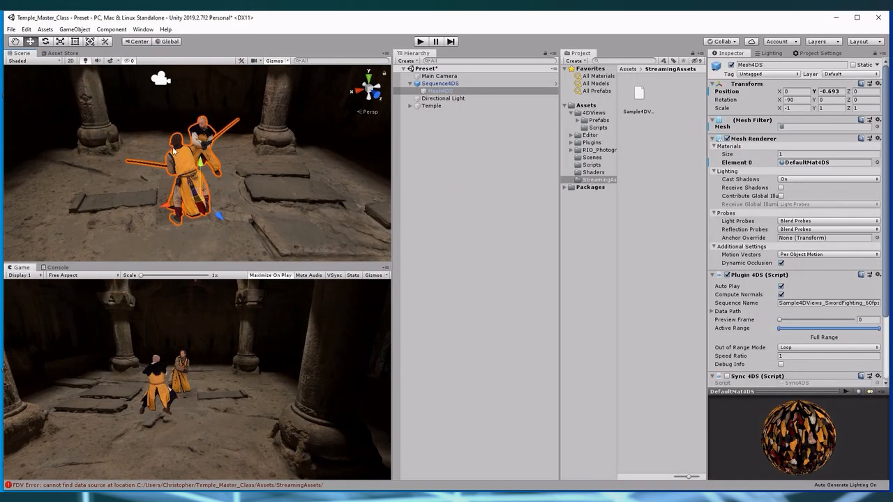
# Switch the DefaultMat4DS material of Mesh4DS to the Standard shader and set its smoothness to 0
pyautogui.scroll(-3, 784, 225)
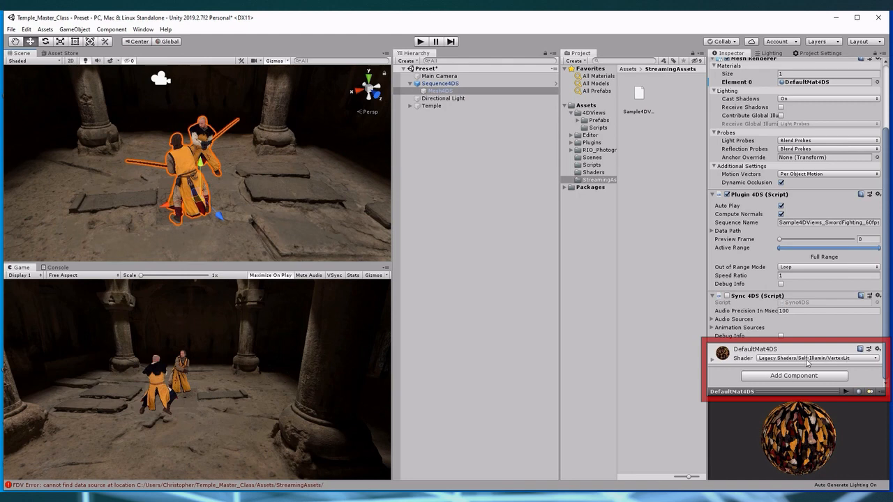
pyautogui.click(828, 360)
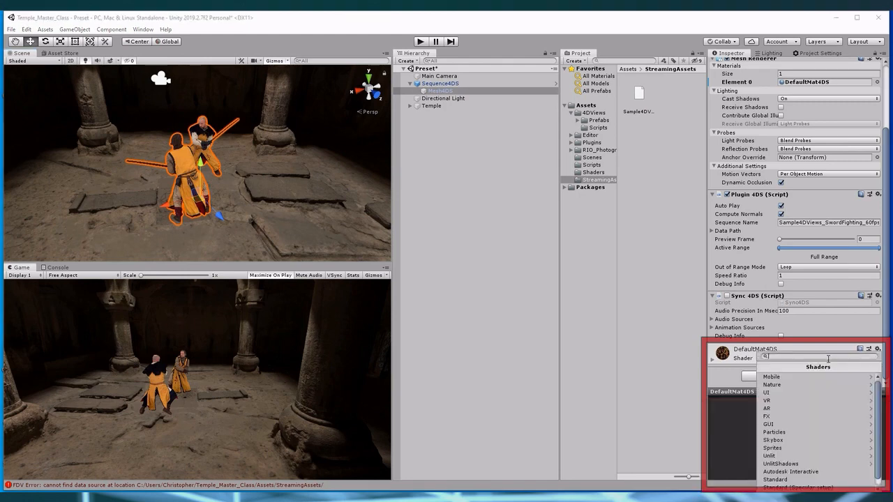
pyautogui.click(784, 472)
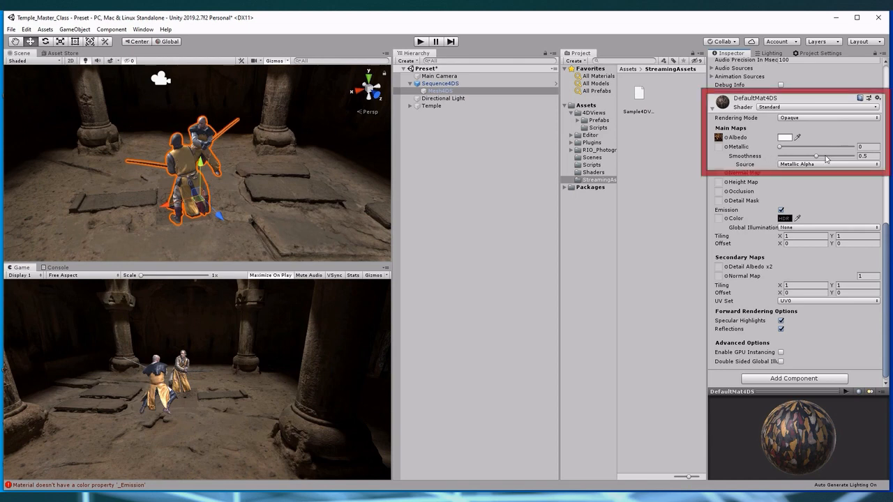
pyautogui.moveTo(817, 159); pyautogui.dragTo(772, 159)
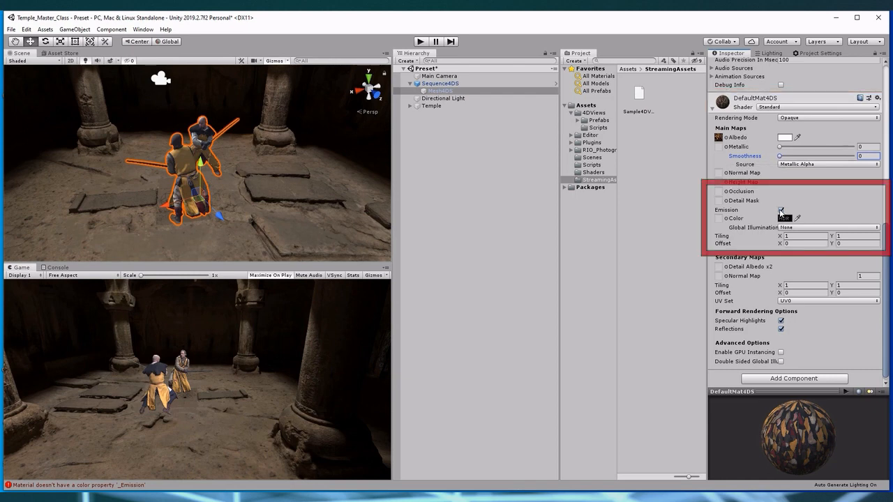
# Disable emission, specular highlights and reflections on the DefaultMat4DS material
pyautogui.click(780, 210)
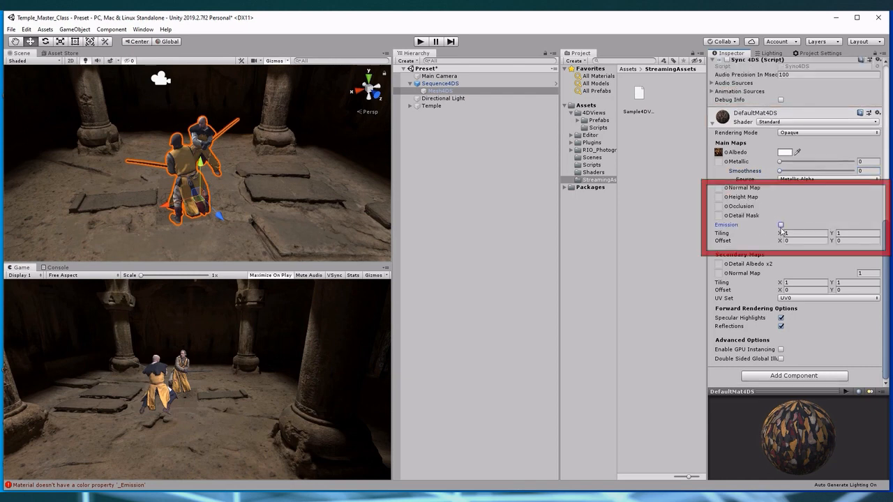
pyautogui.click(780, 317)
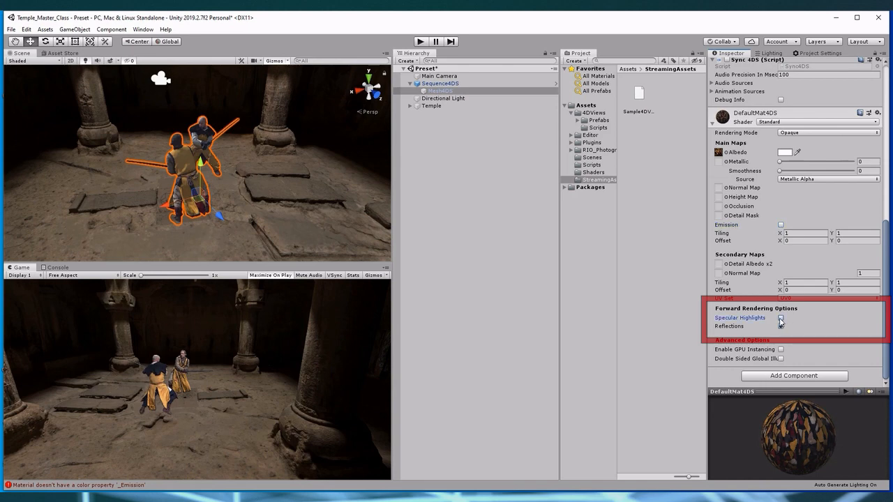
pyautogui.click(781, 326)
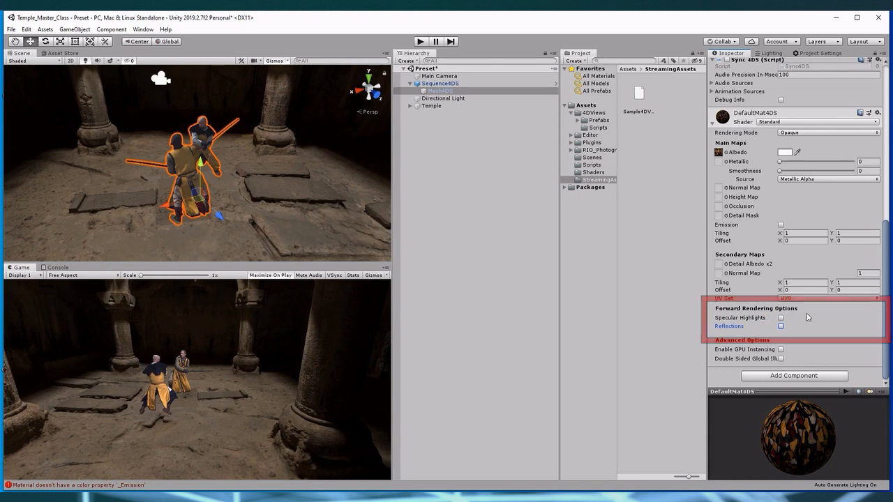
# Enable Receive Shadows in the Mesh Renderer of Mesh4DS, then deselect the object
pyautogui.scroll(10, 794, 359)
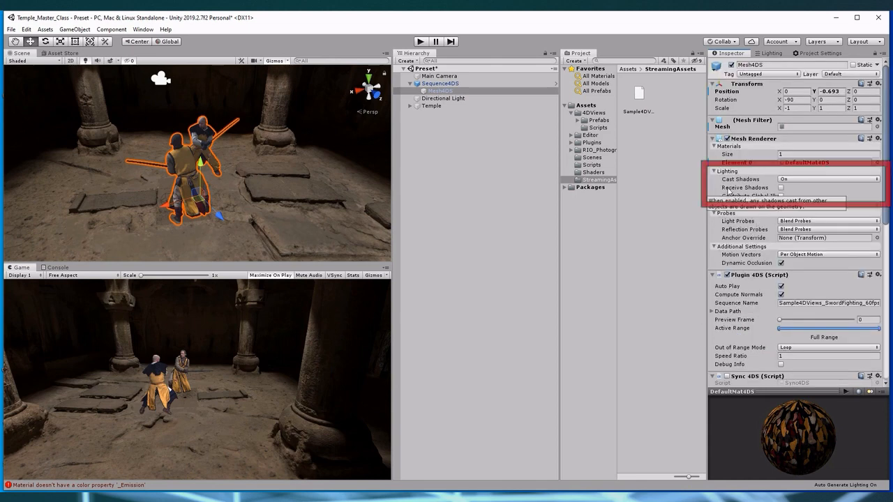
pyautogui.click(781, 188)
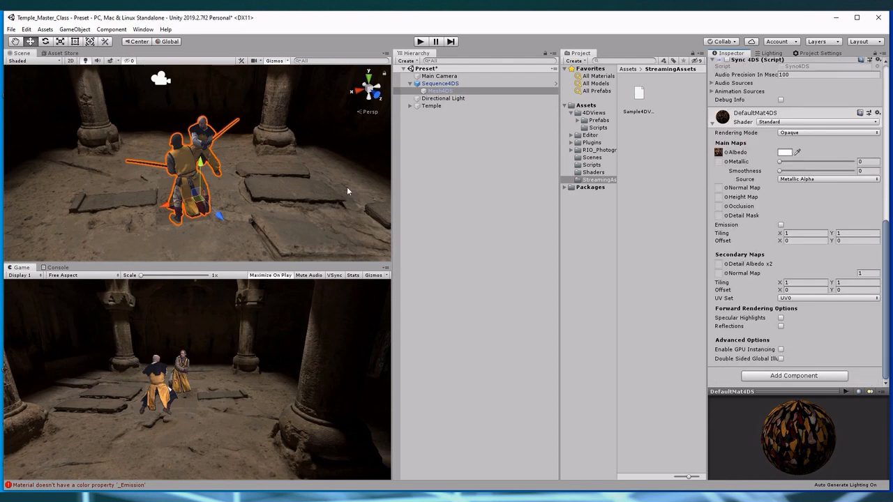
pyautogui.click(474, 184)
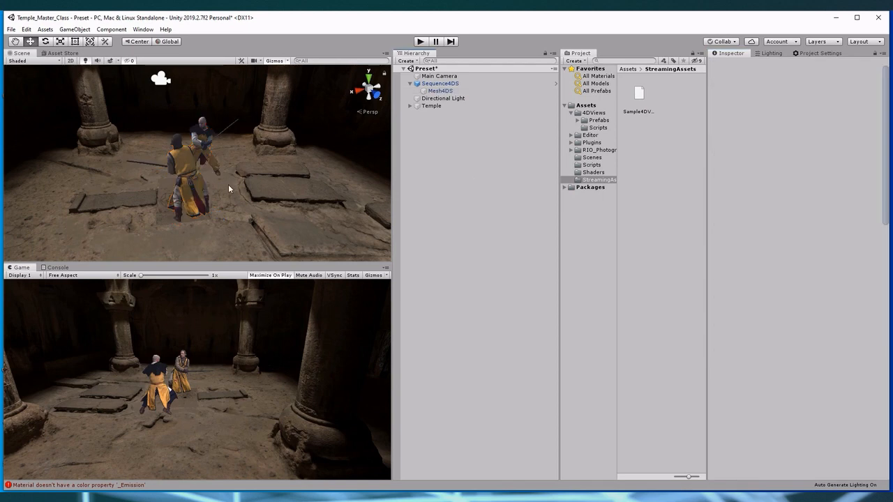
# Delete the Directional Light from the Preset scene
pyautogui.scroll(-3, 226, 185)
pyautogui.scroll(-8, 245, 183)
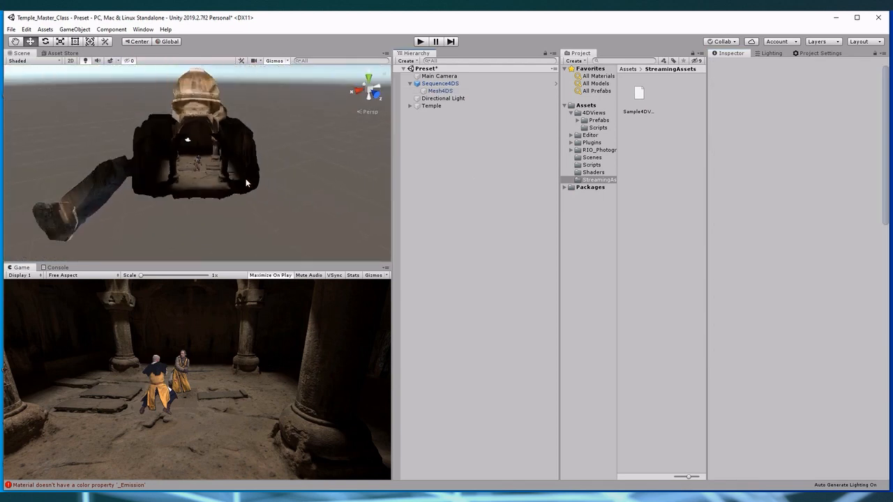
pyautogui.moveTo(248, 184); pyautogui.dragTo(258, 182, button='right')
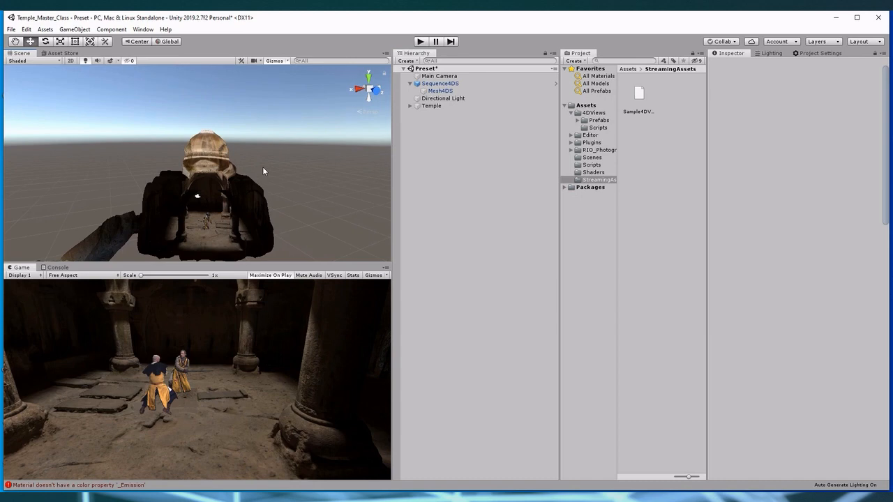
pyautogui.click(492, 101)
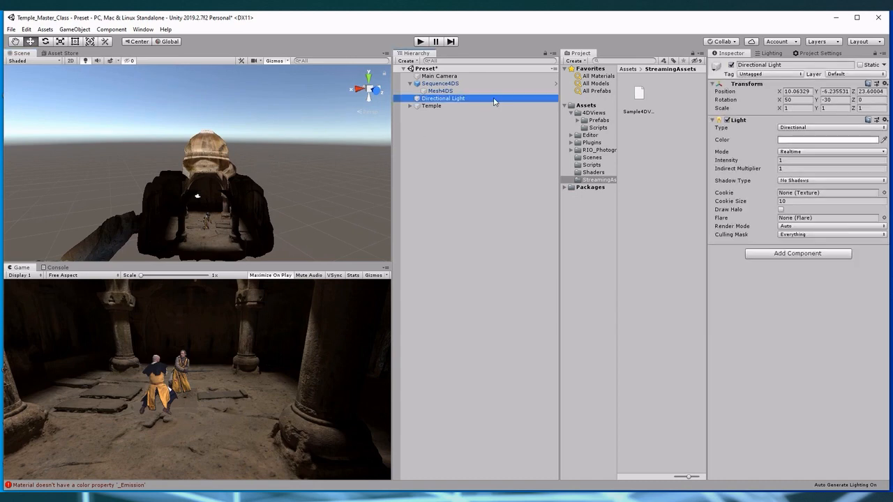
pyautogui.press('Delete')
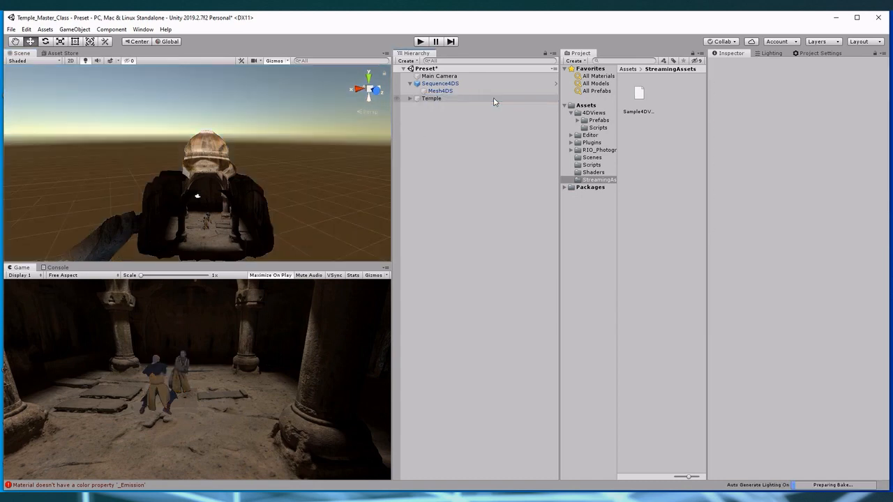
# Remove the skybox material from the scene's lighting environment and disable realtime and baked global illumination
pyautogui.click(770, 55)
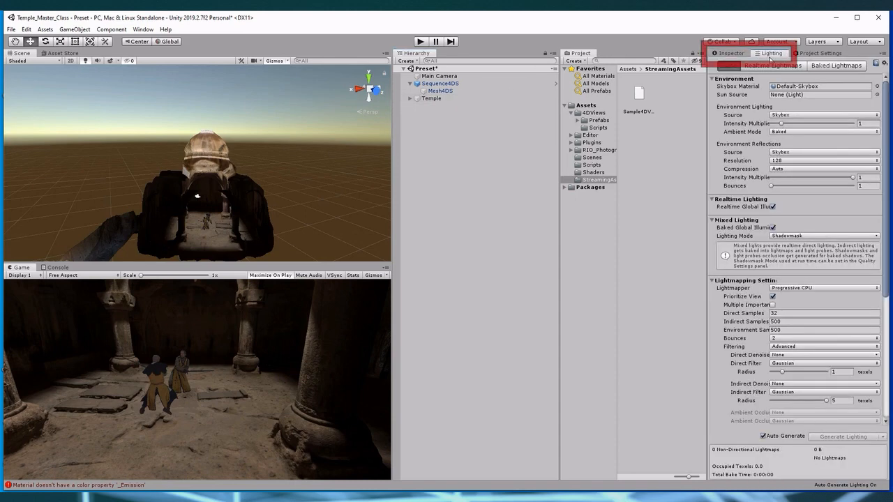
pyautogui.click(869, 88)
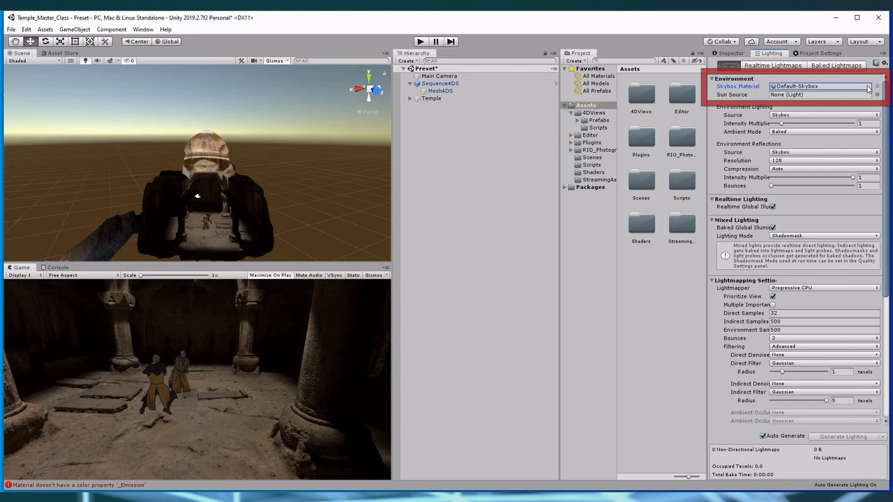
pyautogui.press('Delete')
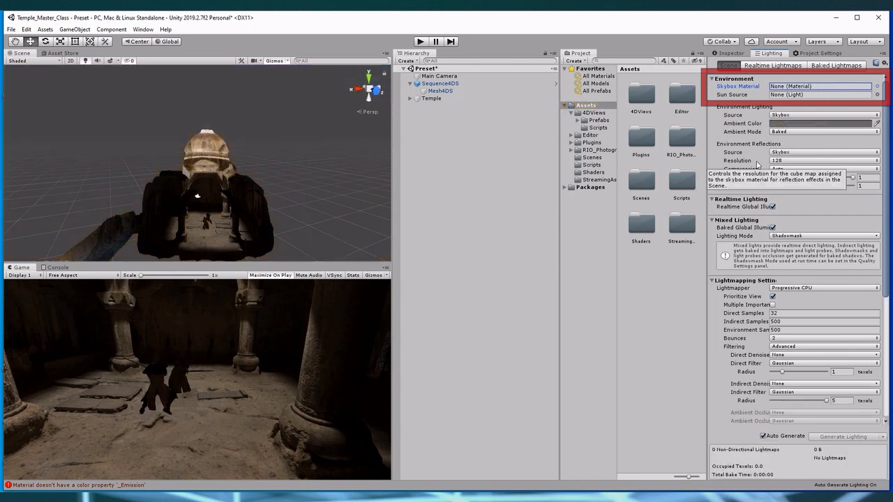
pyautogui.click(772, 207)
pyautogui.click(772, 219)
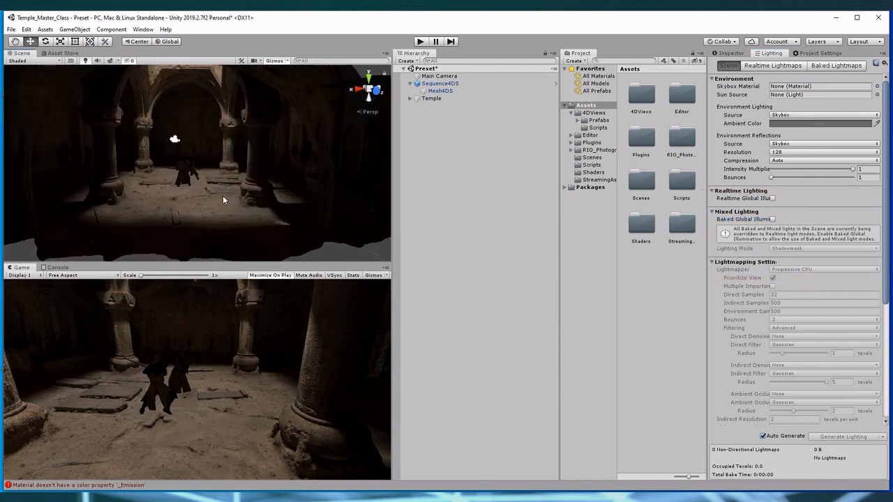
# Add a spotlight at the opening of the temple dome and check how far its cone reaches toward the fighters
pyautogui.moveTo(223, 195)
pyautogui.mouseDown(button='right')
pyautogui.moveTo(233, 210)
pyautogui.moveTo(337, 201)
pyautogui.mouseUp(button='right')
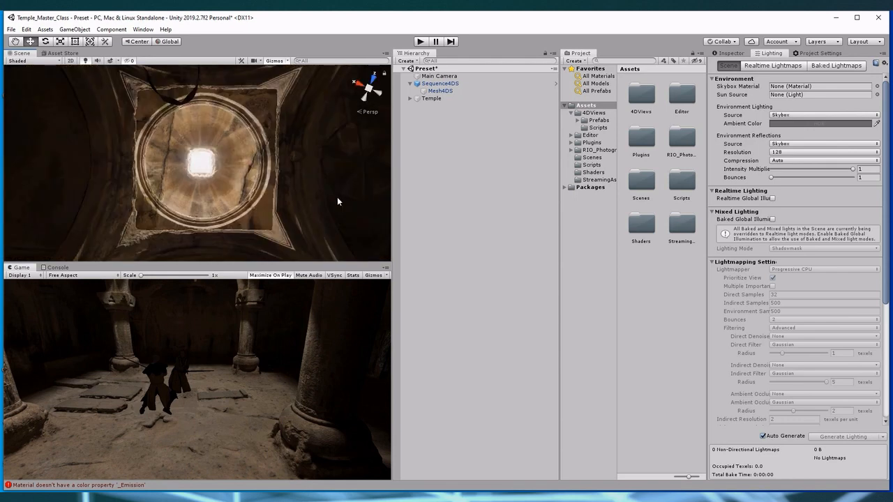
pyautogui.rightClick(436, 219)
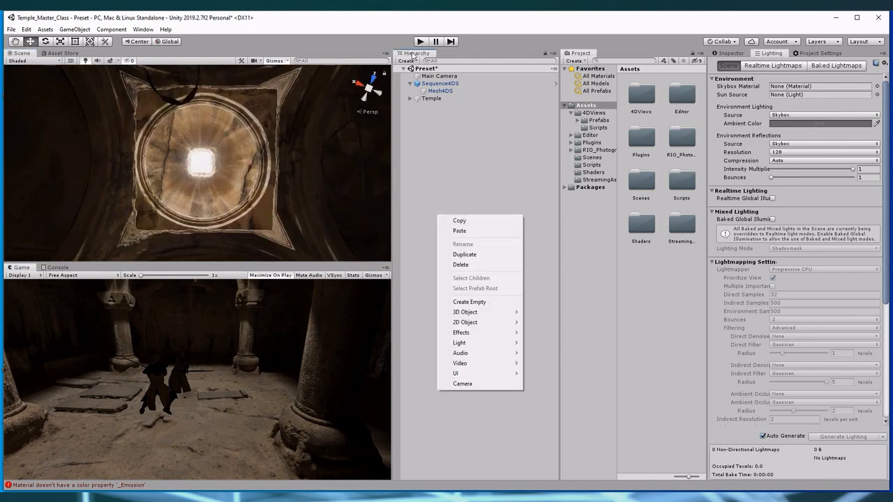
pyautogui.moveTo(501, 344)
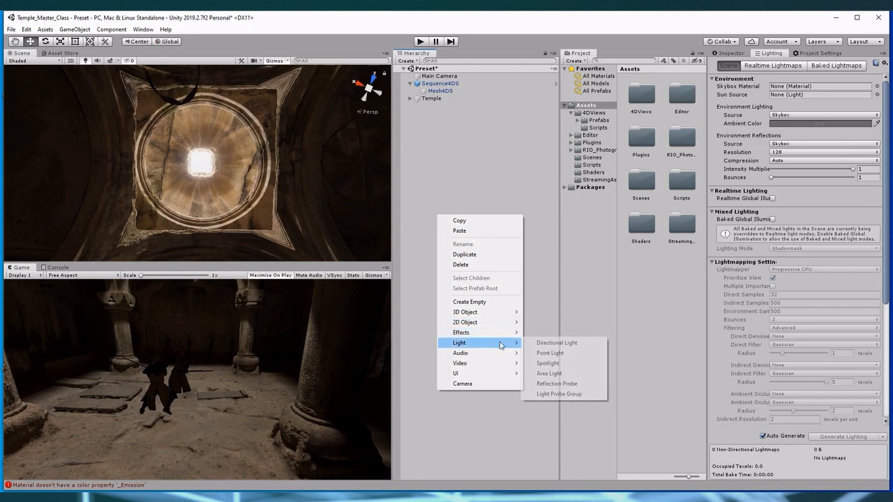
pyautogui.click(572, 363)
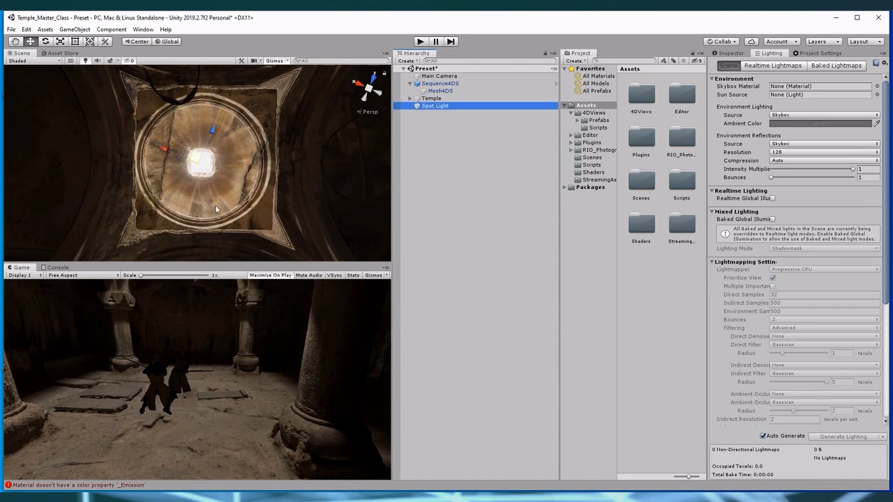
pyautogui.keyDown('alt'); pyautogui.moveTo(208, 153); pyautogui.dragTo(255, 141); pyautogui.keyUp('alt')
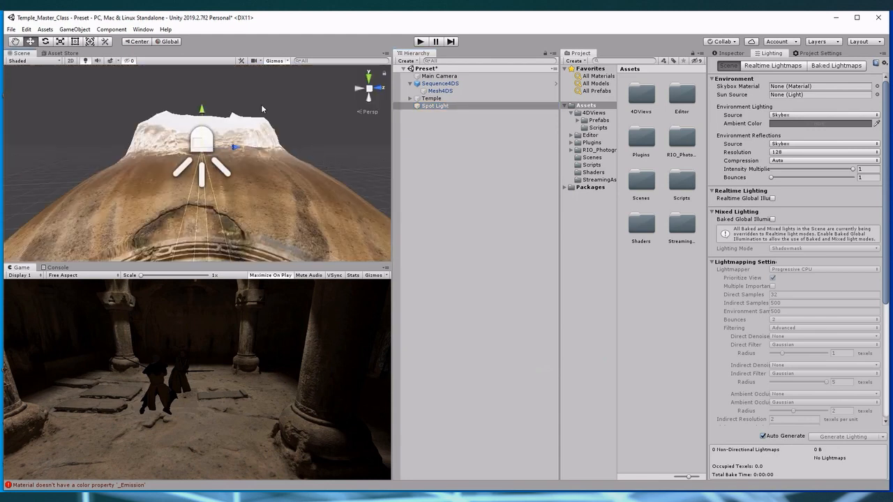
pyautogui.keyDown('alt'); pyautogui.moveTo(261, 104); pyautogui.dragTo(139, 153); pyautogui.keyUp('alt')
pyautogui.moveTo(140, 153); pyautogui.dragTo(141, 149, button='middle')
pyautogui.keyDown('alt'); pyautogui.moveTo(201, 193); pyautogui.dragTo(209, 201); pyautogui.keyUp('alt')
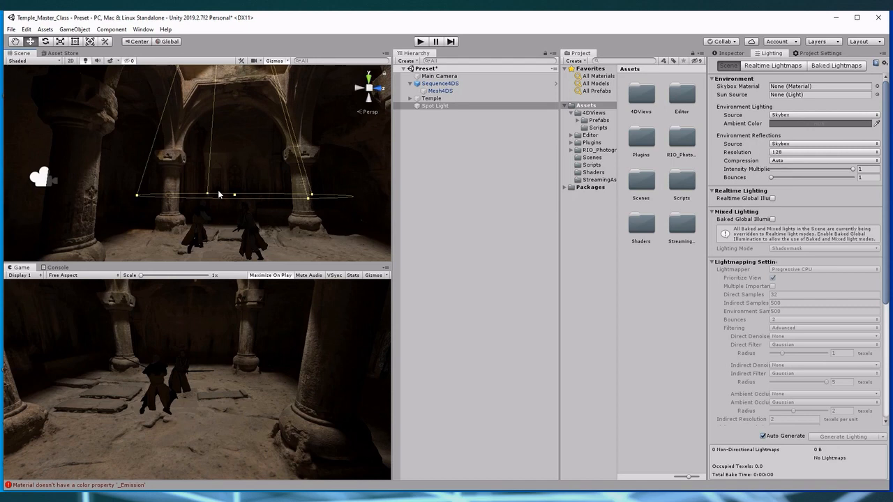
# Set the spotlight's range to 13 and check its cone against the temple floor
pyautogui.click(720, 55)
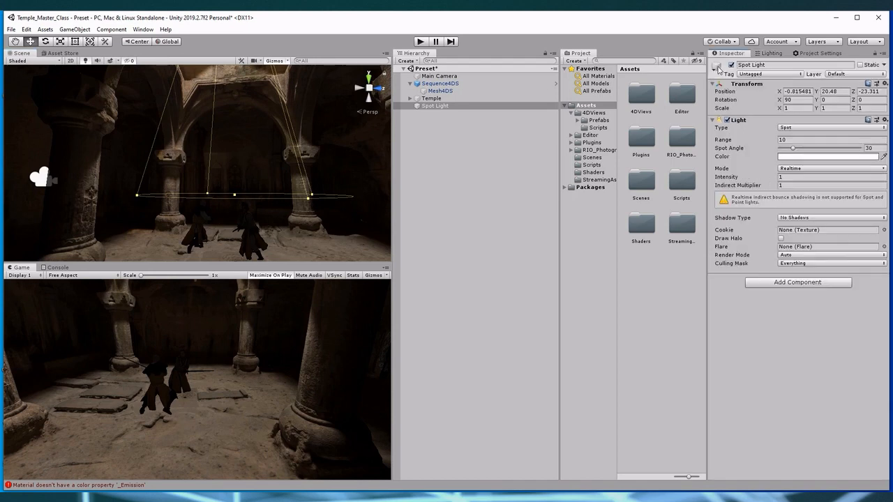
pyautogui.click(793, 139)
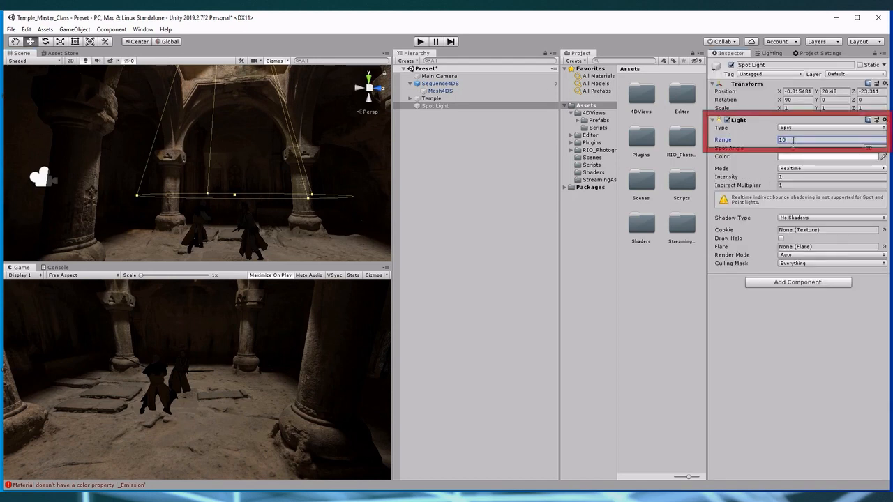
pyautogui.write('1')
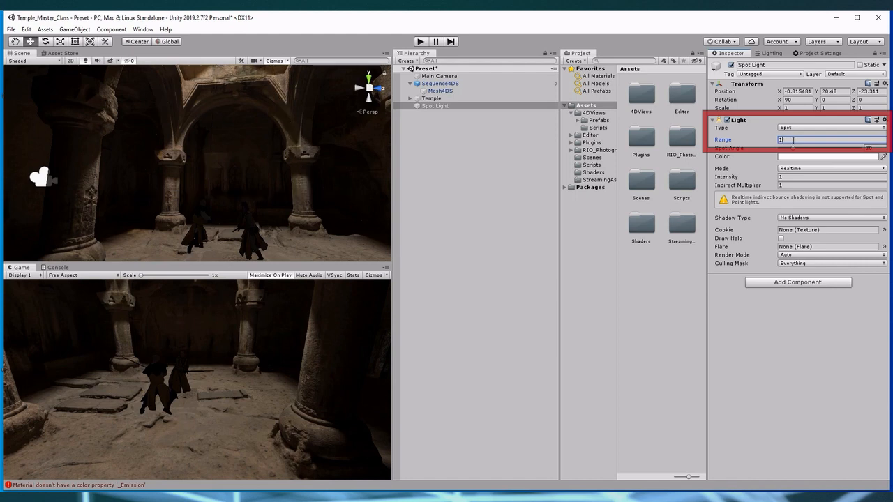
pyautogui.write('3')
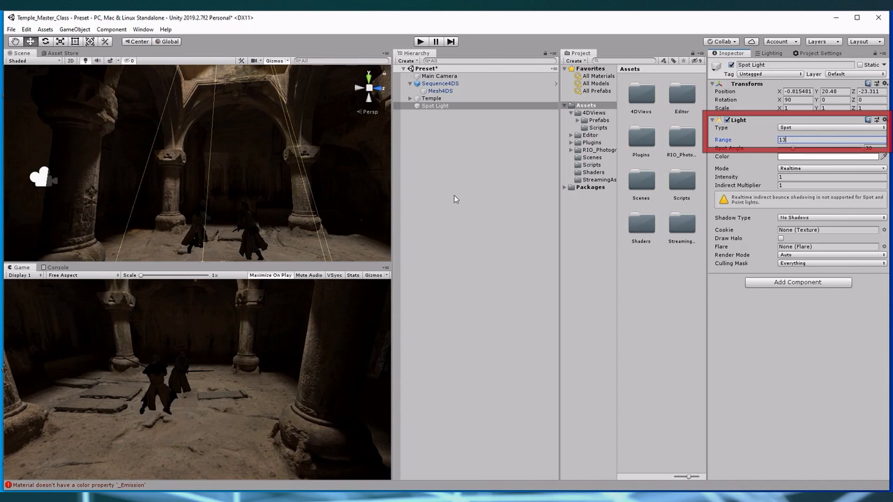
pyautogui.moveTo(229, 201); pyautogui.dragTo(268, 178, button='right')
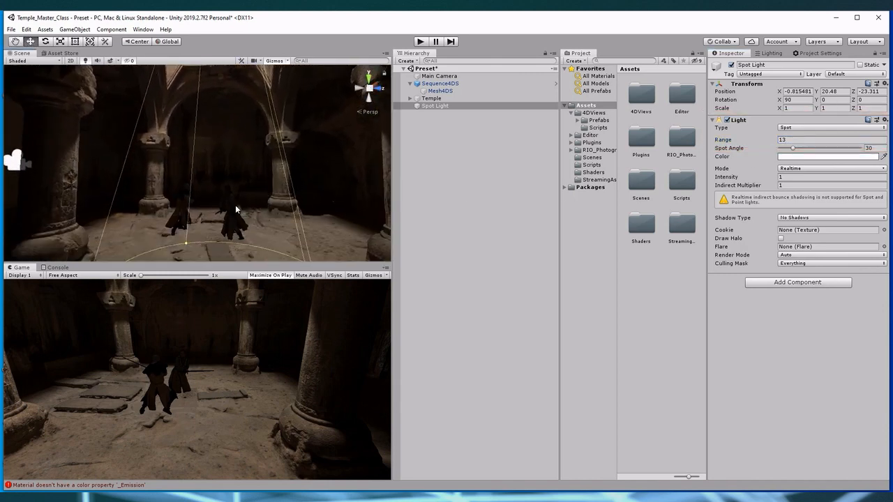
# Set the spotlight's range to 120 and its indirect multiplier to 0
pyautogui.click(794, 138)
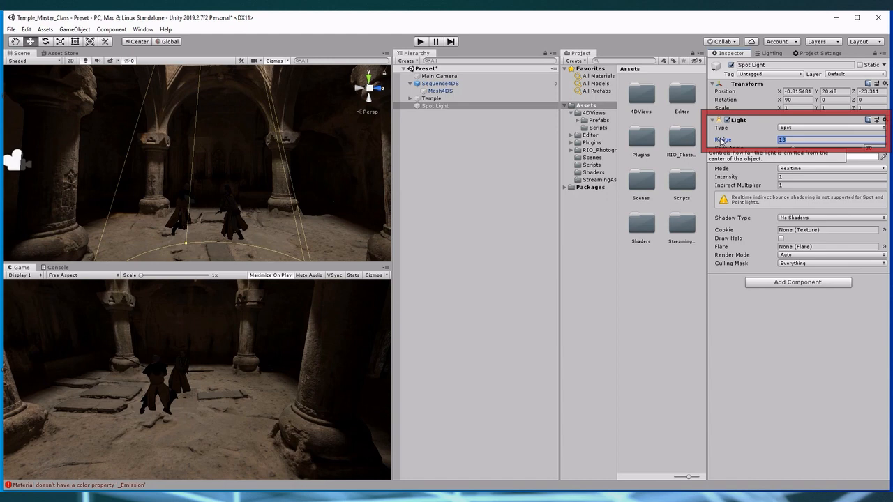
pyautogui.write('120')
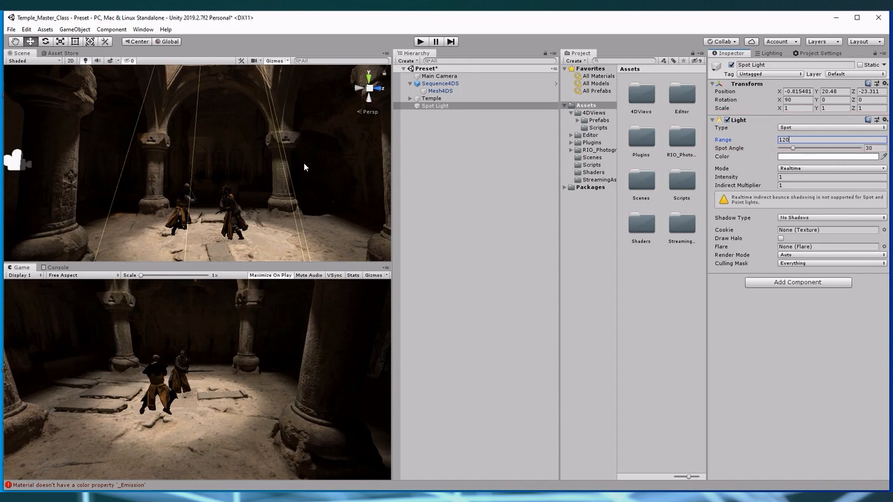
pyautogui.click(785, 186)
pyautogui.write('0')
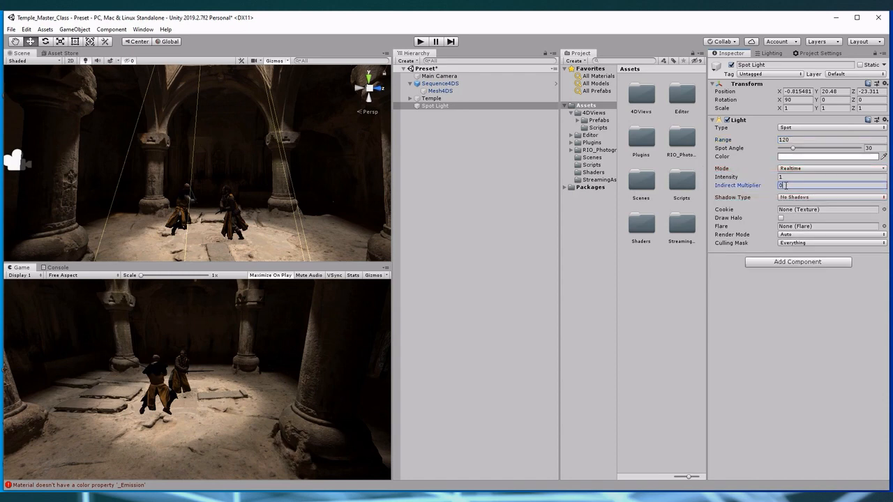
# Tint the spotlight a warm pale yellow with hue 41, saturation 14 and value 100 (FFF4DD)
pyautogui.click(792, 156)
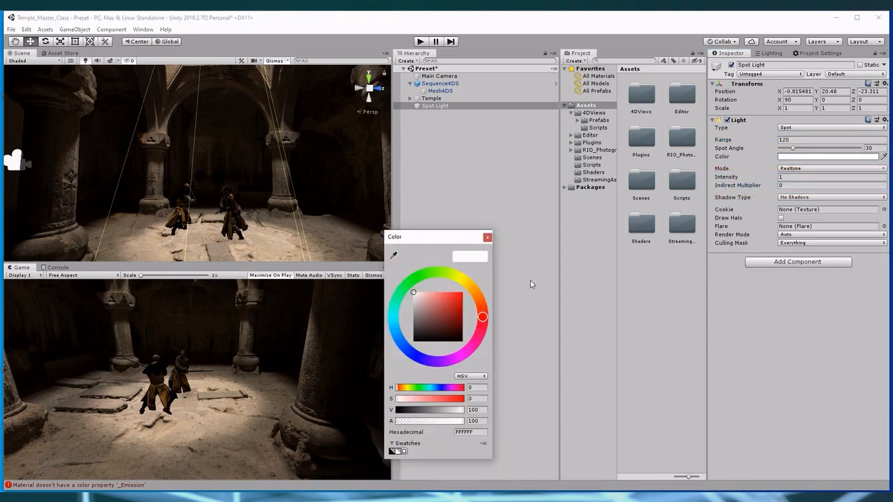
pyautogui.click(472, 288)
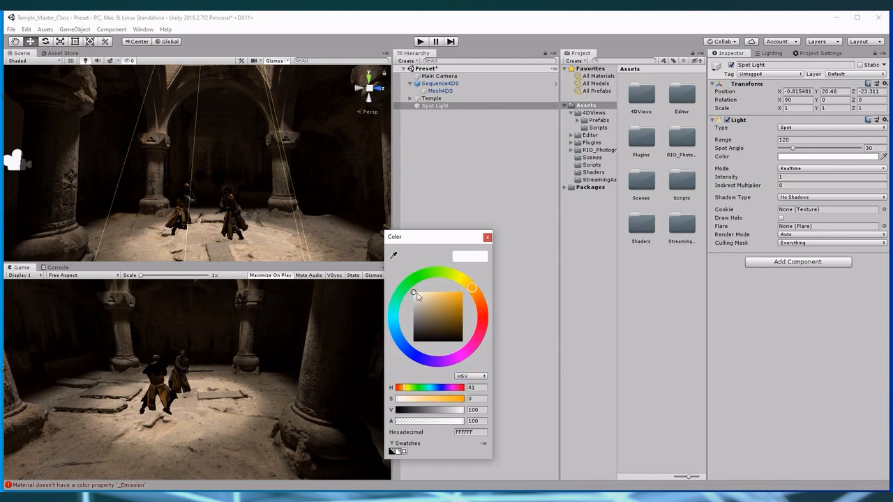
pyautogui.click(417, 294)
pyautogui.moveTo(417, 295); pyautogui.dragTo(419, 295)
pyautogui.click(487, 238)
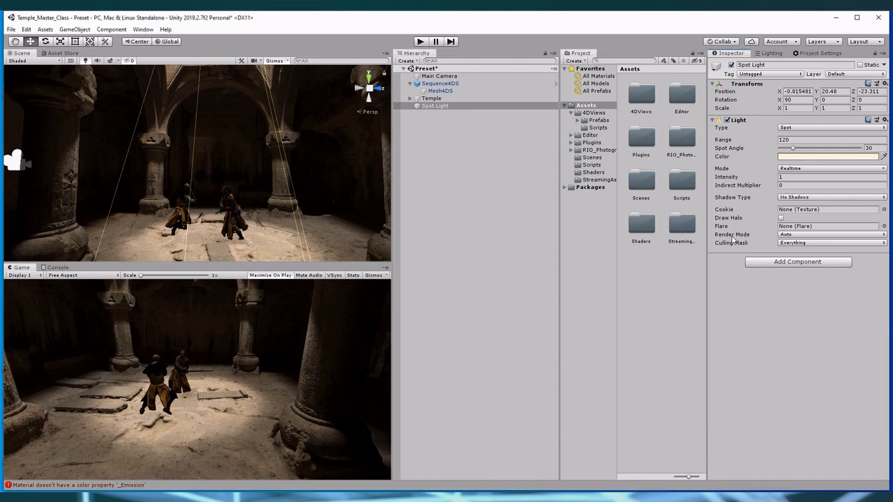
# Set the spotlight to cast soft shadows and inspect the fighters' shadows on the temple floor up close
pyautogui.click(795, 198)
pyautogui.click(810, 228)
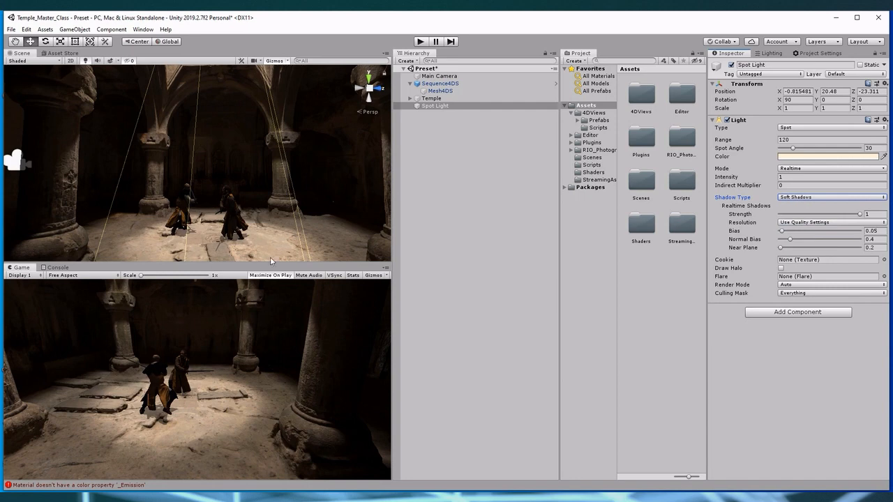
pyautogui.keyDown('alt'); pyautogui.moveTo(229, 241); pyautogui.dragTo(243, 197); pyautogui.keyUp('alt')
pyautogui.scroll(5, 243, 197)
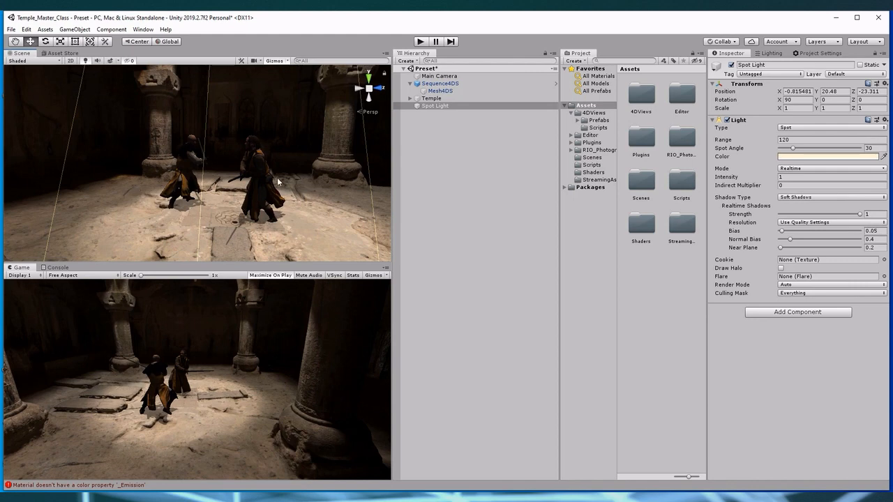
# Set the scene's ambient color to a warm grey with hue 29, saturation 11 and value 49
pyautogui.click(770, 53)
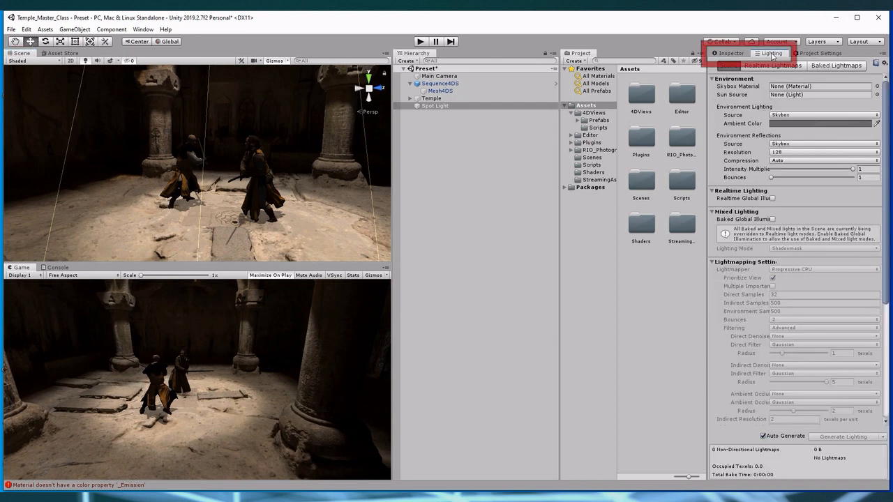
pyautogui.click(788, 124)
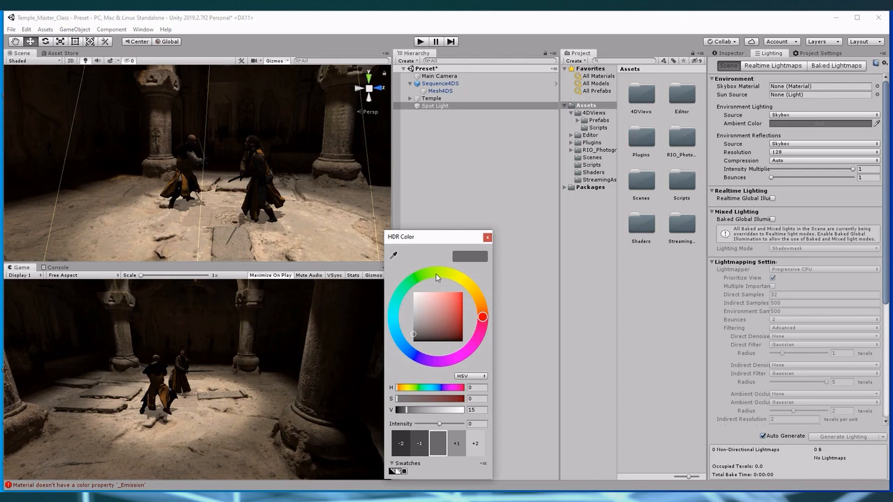
pyautogui.click(478, 299)
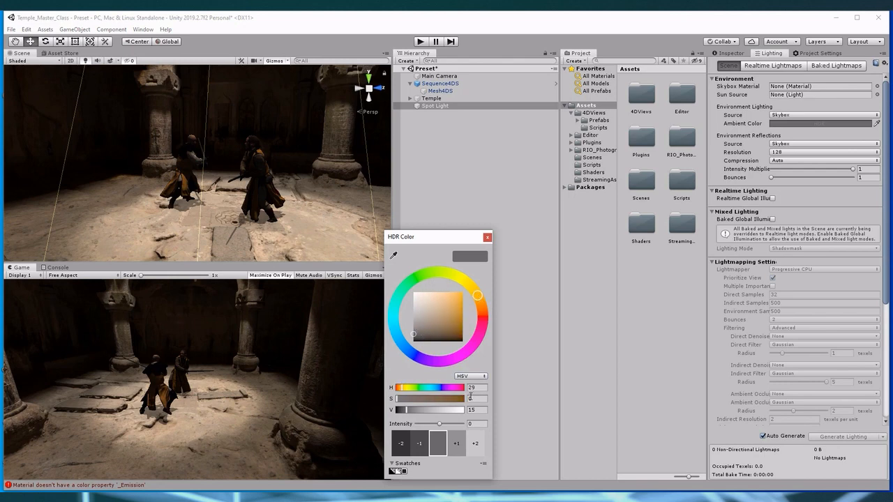
pyautogui.click(419, 318)
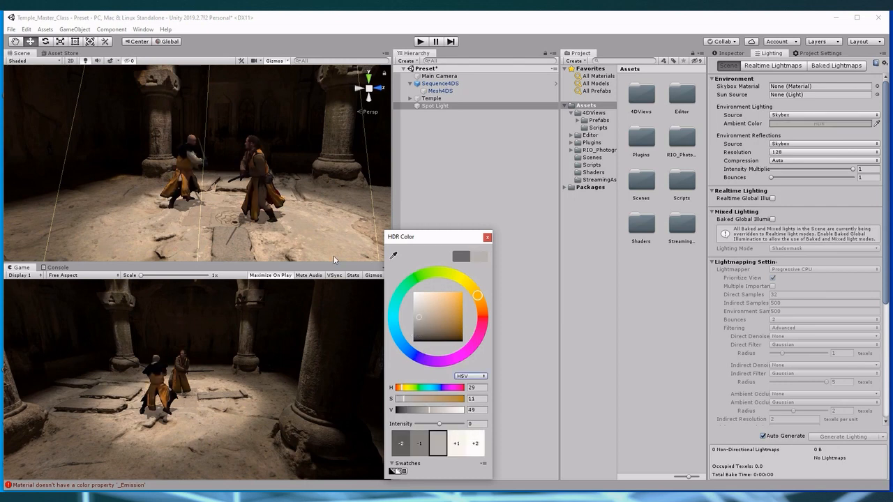
# View the relit fighters in the scene, then run play mode to check the lighting and stop it
pyautogui.click(216, 200)
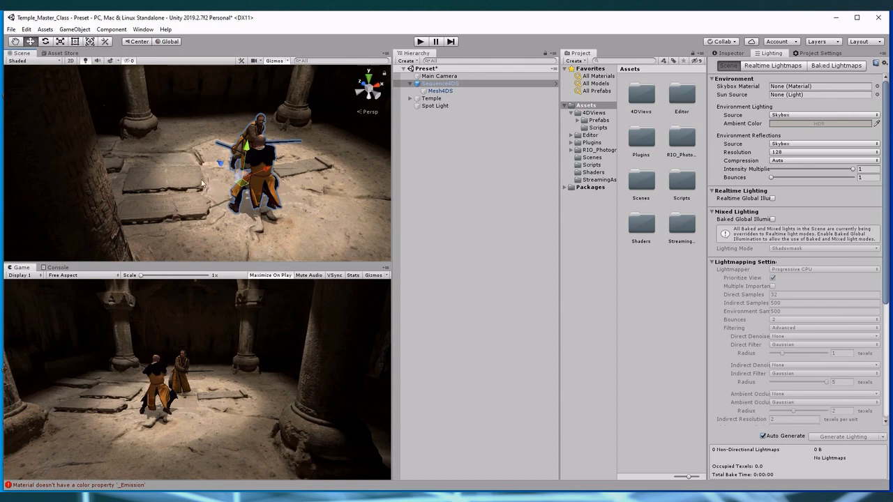
pyautogui.click(421, 45)
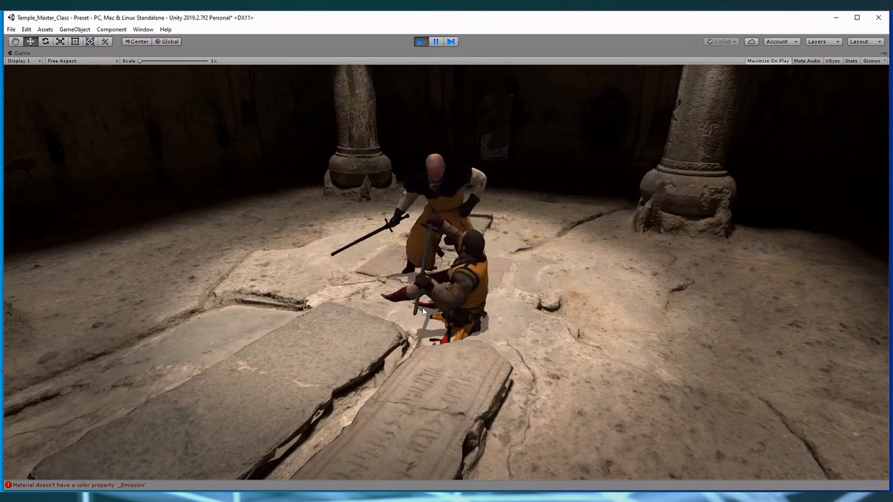
pyautogui.click(419, 41)
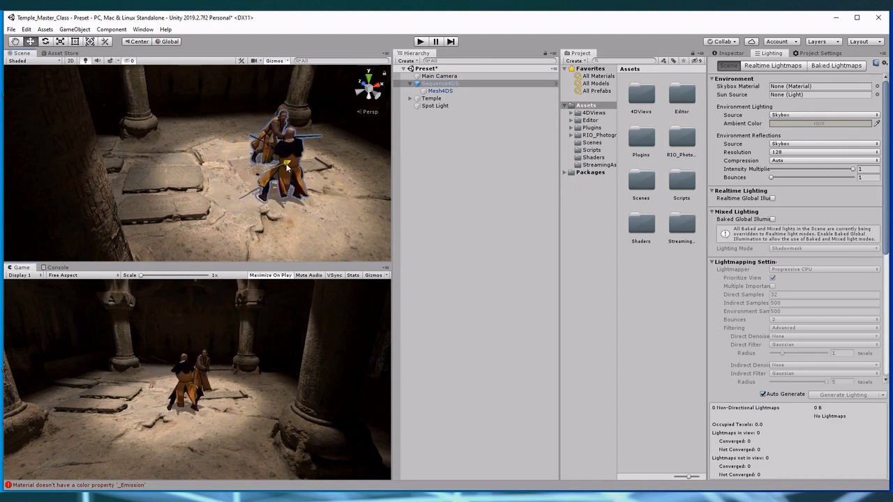
# Set the preview frame of Mesh4DS to 736 and bring the fighters on the ground into view
pyautogui.click(727, 54)
pyautogui.click(441, 91)
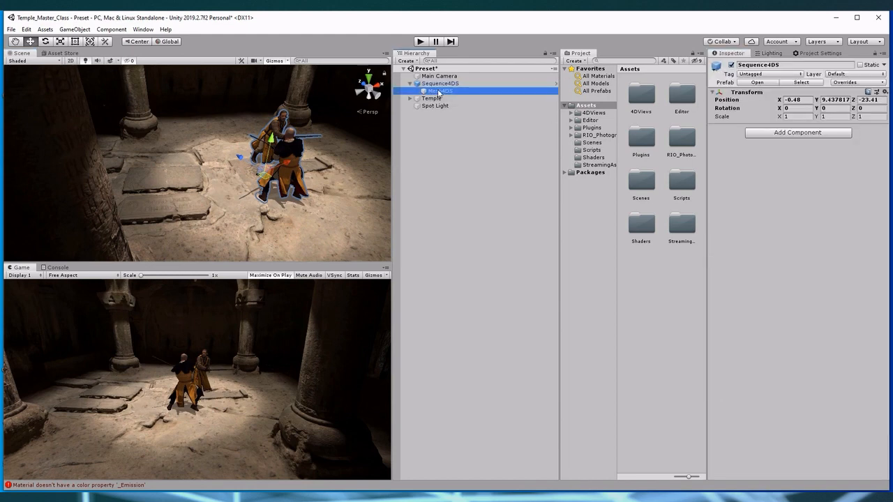
pyautogui.moveTo(778, 319); pyautogui.dragTo(797, 322)
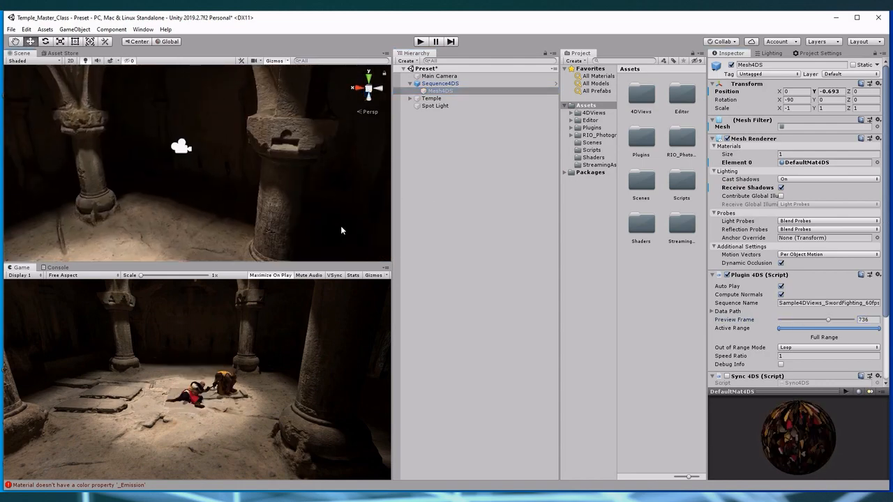
pyautogui.keyDown('alt'); pyautogui.moveTo(341, 225); pyautogui.dragTo(312, 237); pyautogui.keyUp('alt')
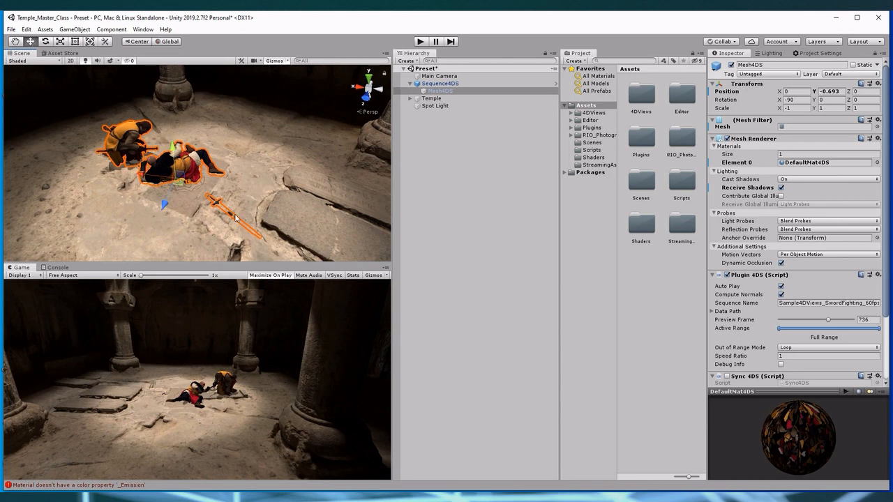
# Raise Mesh4DS to a Y position of -0.642, check its contact with the floor, and start play mode
pyautogui.moveTo(174, 148); pyautogui.dragTo(173, 149)
pyautogui.moveTo(265, 184); pyautogui.dragTo(263, 175, button='right')
pyautogui.moveTo(263, 175); pyautogui.dragTo(269, 170, button='middle')
pyautogui.keyDown('alt'); pyautogui.moveTo(274, 175); pyautogui.dragTo(280, 114); pyautogui.keyUp('alt')
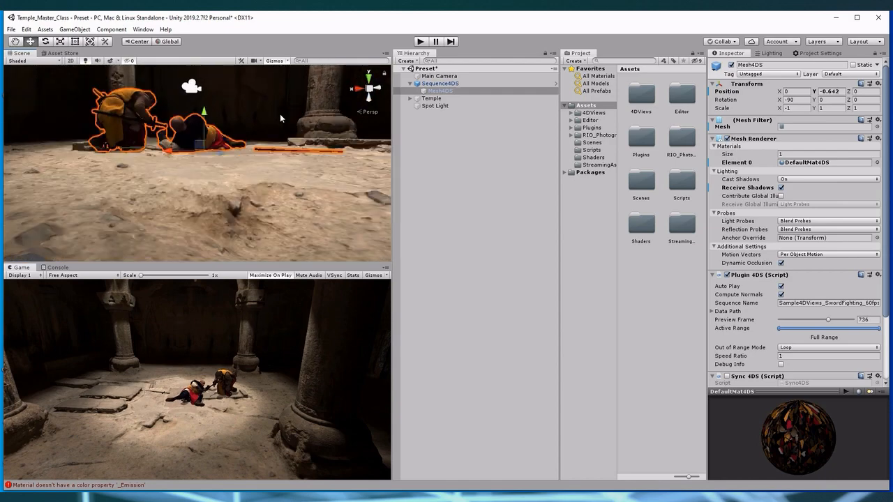
pyautogui.moveTo(280, 113); pyautogui.dragTo(291, 131, button='middle')
pyautogui.click(420, 42)
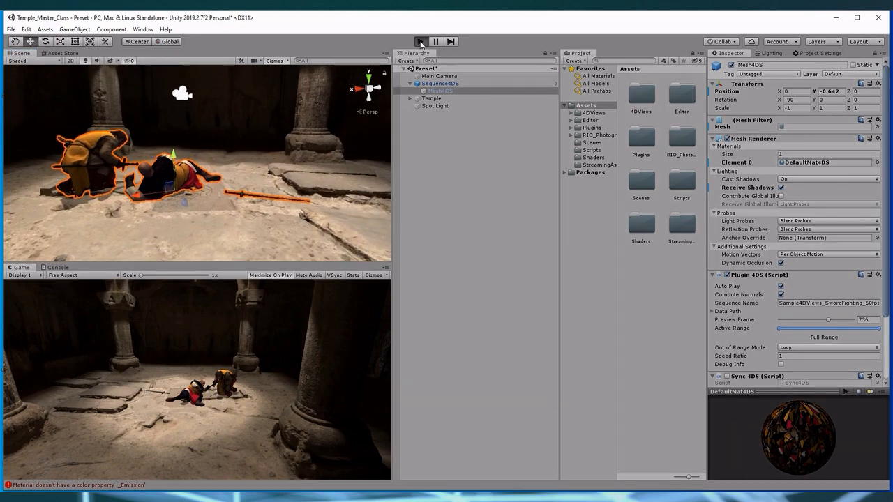